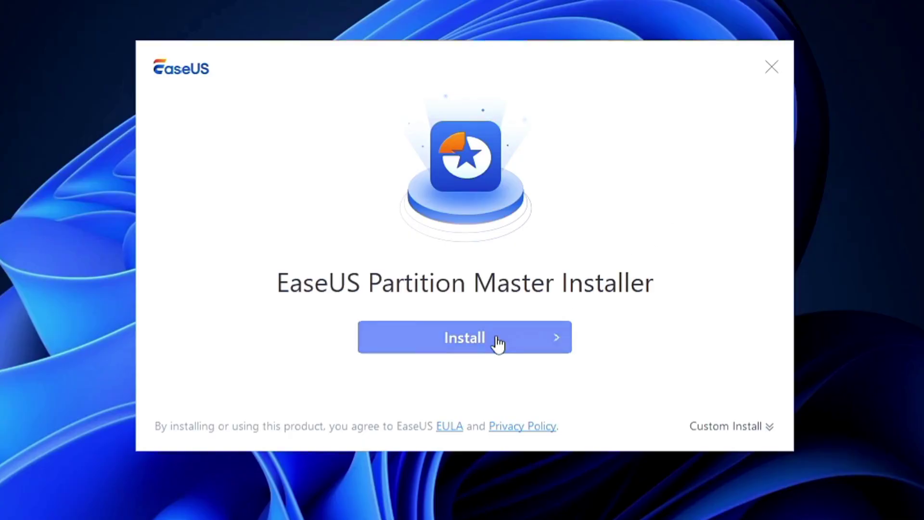
# Uninstall Hone 1.1.32 from Programs and Features, running its uninstaller through to Finish
pyautogui.click(498, 344)
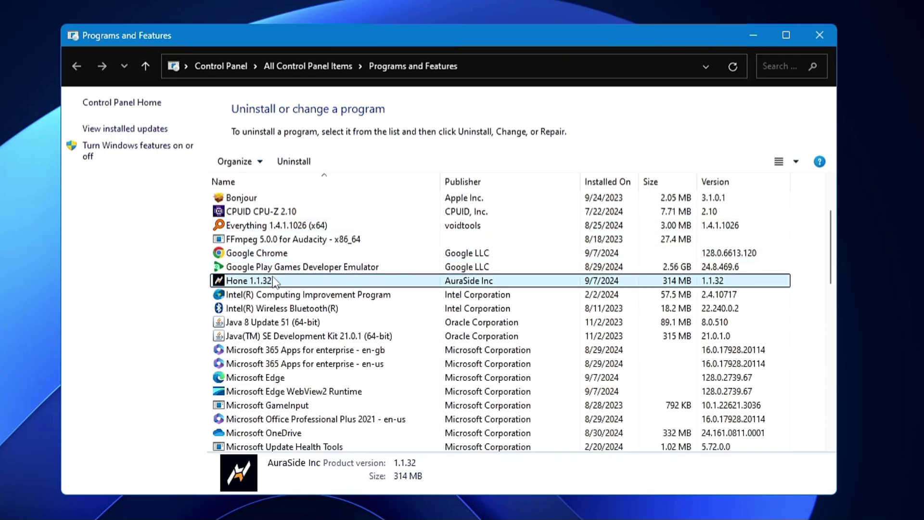
pyautogui.rightClick(272, 276)
pyautogui.click(260, 287)
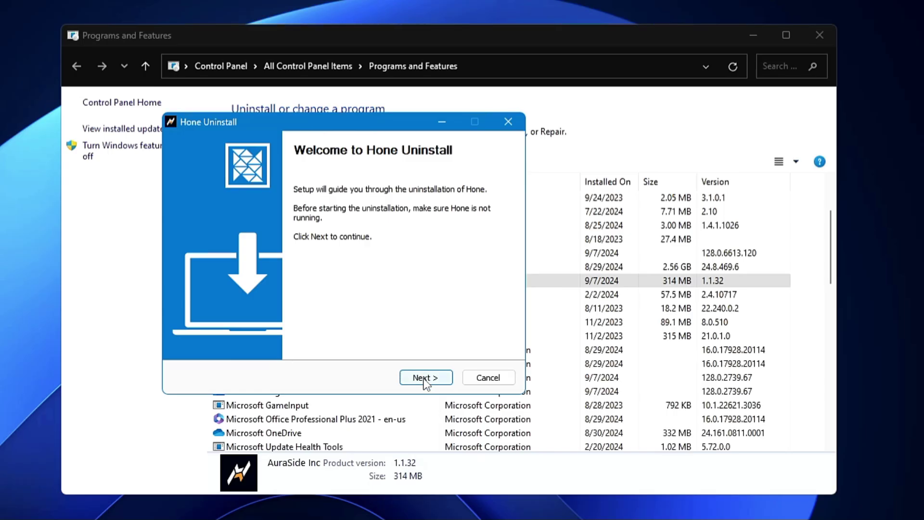
pyautogui.click(424, 377)
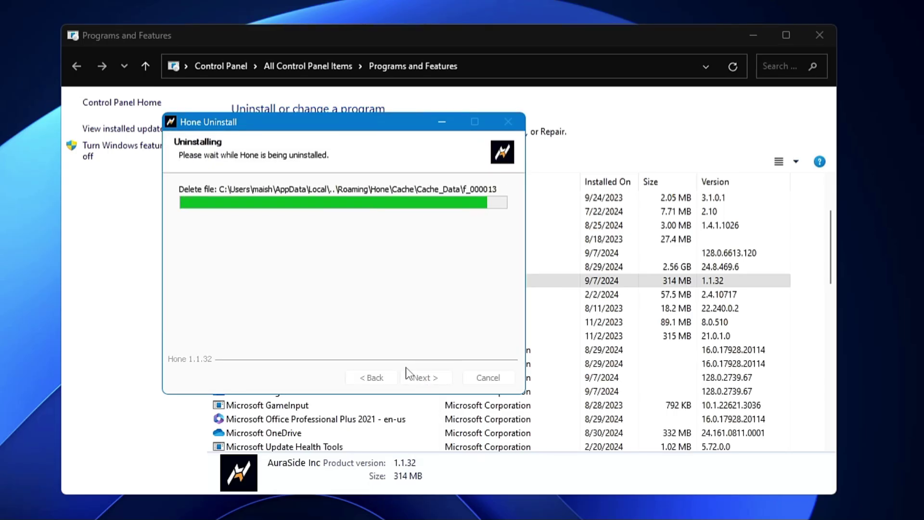
pyautogui.click(433, 381)
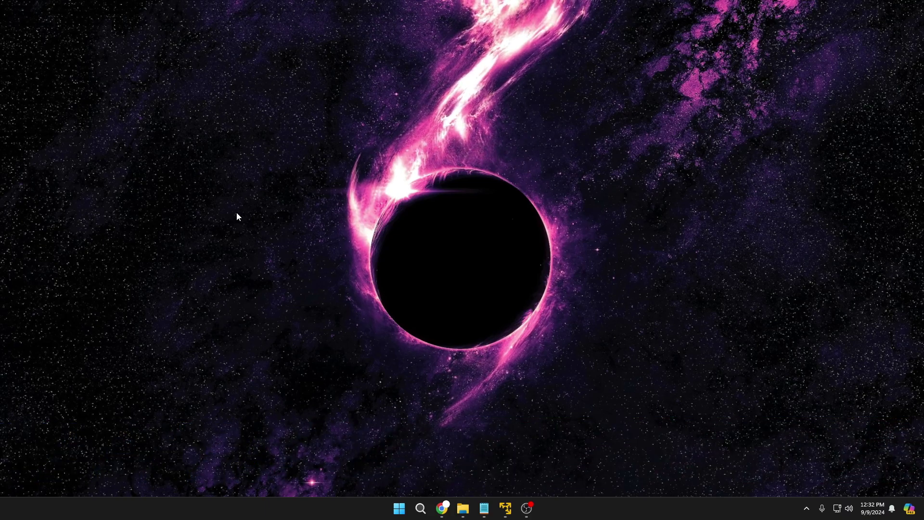
pyautogui.click(426, 508)
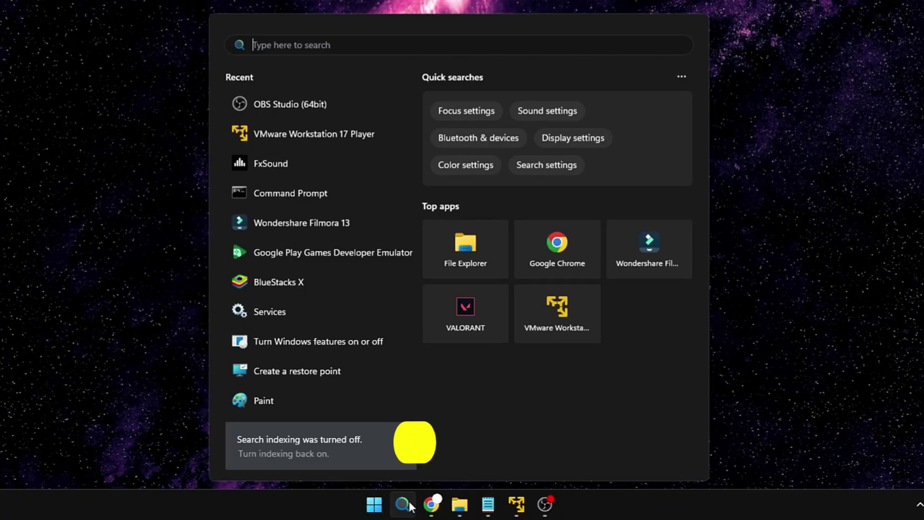
pyautogui.write('accesspp')
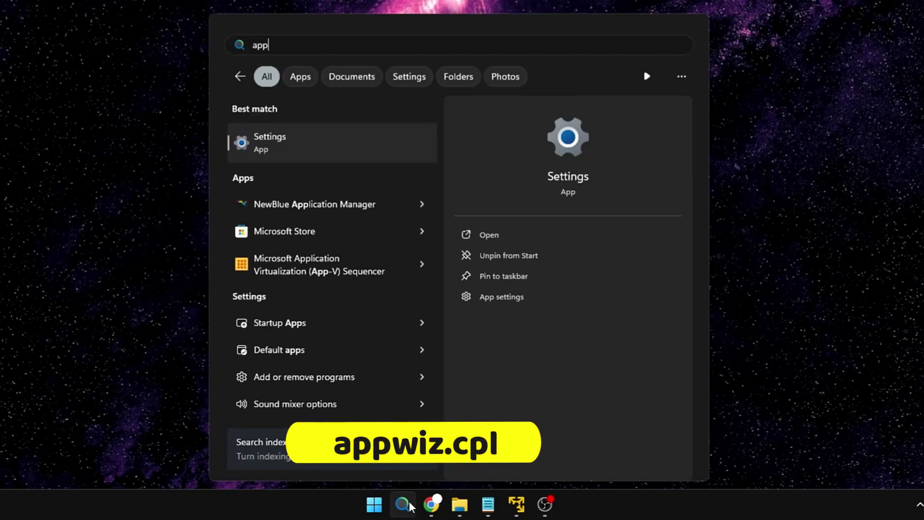
pyautogui.write('wiz.cpl')
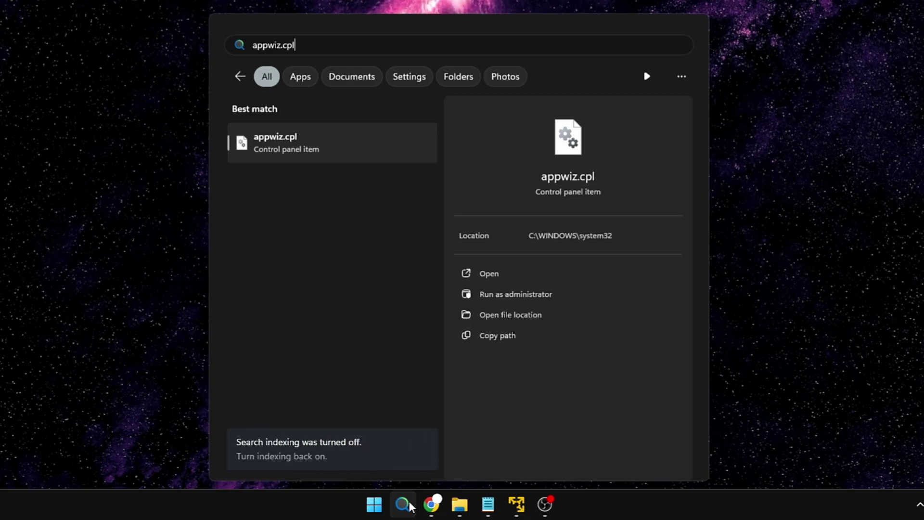
pyautogui.press('Return')
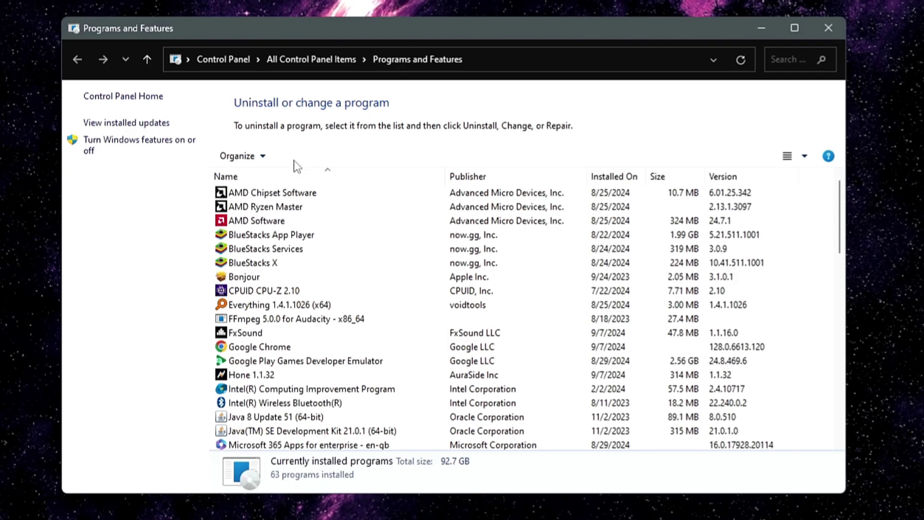
pyautogui.click(274, 277)
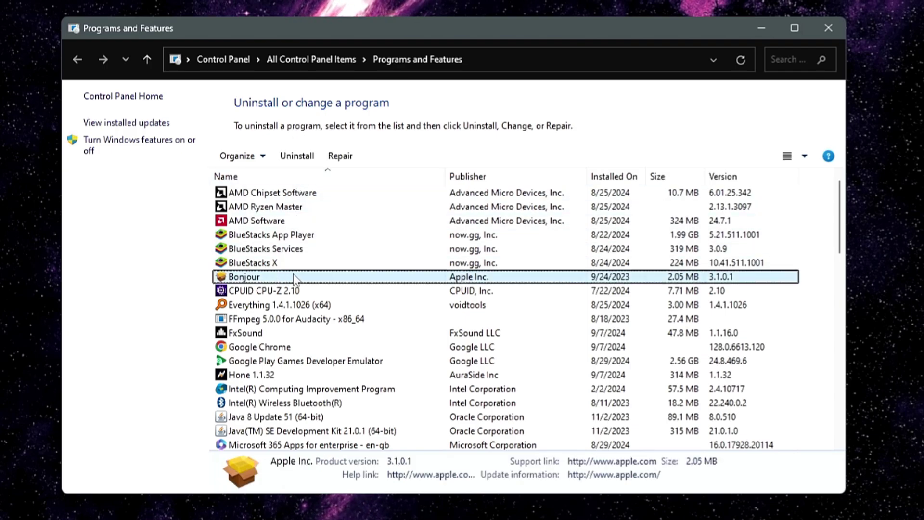
pyautogui.rightClick(294, 275)
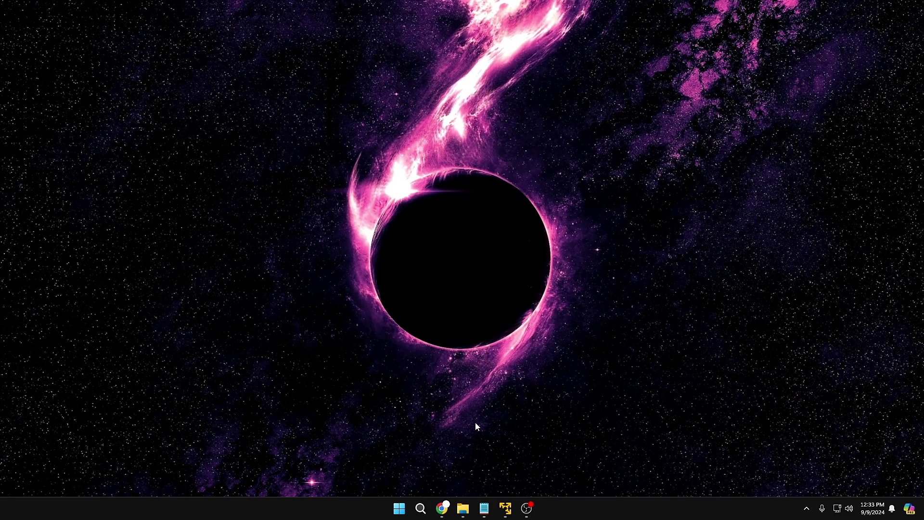
# Open the Installed apps list in Windows Settings and scroll to FxSound
pyautogui.rightClick(404, 511)
pyautogui.click(385, 407)
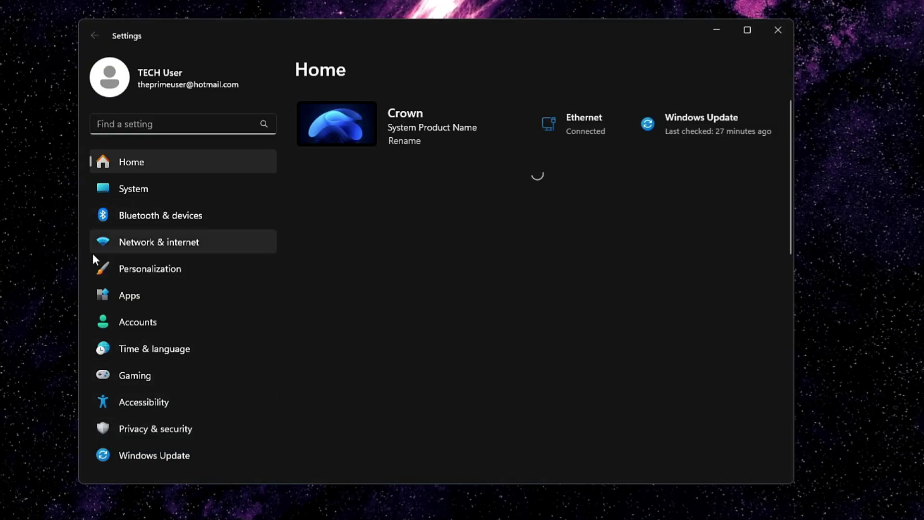
pyautogui.click(137, 296)
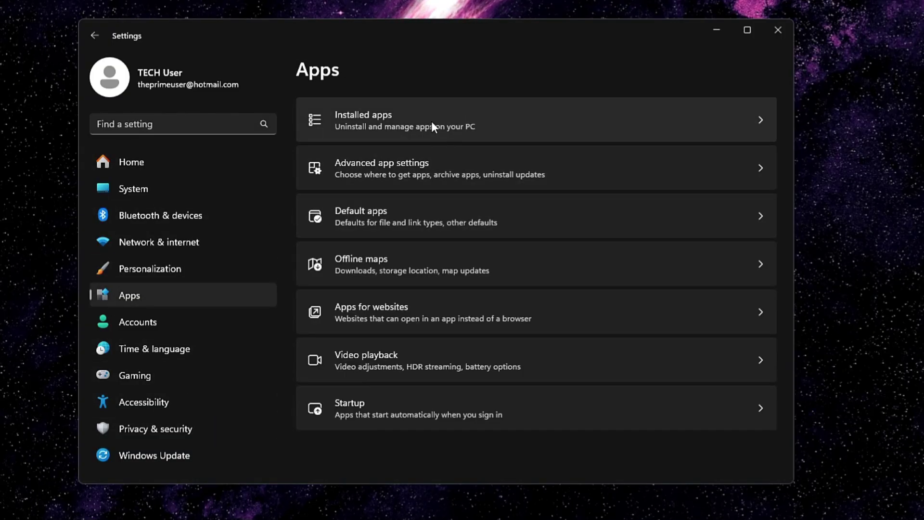
pyautogui.click(460, 126)
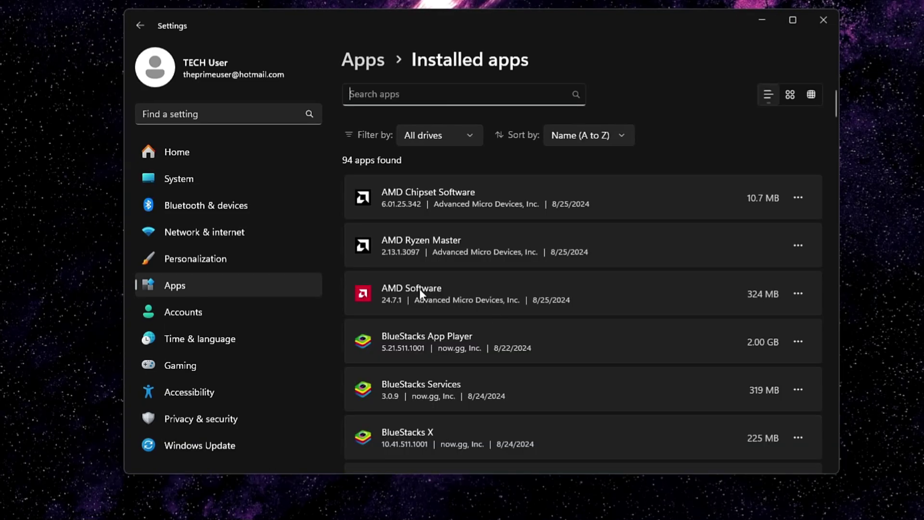
pyautogui.scroll(-10, 420, 288)
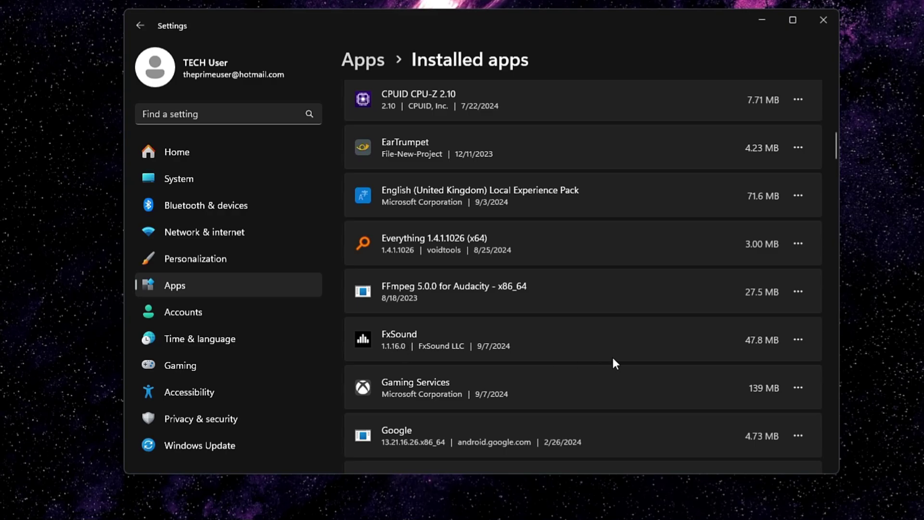
# Uninstall FxSound, confirming and approving the removal, then close Settings
pyautogui.click(798, 339)
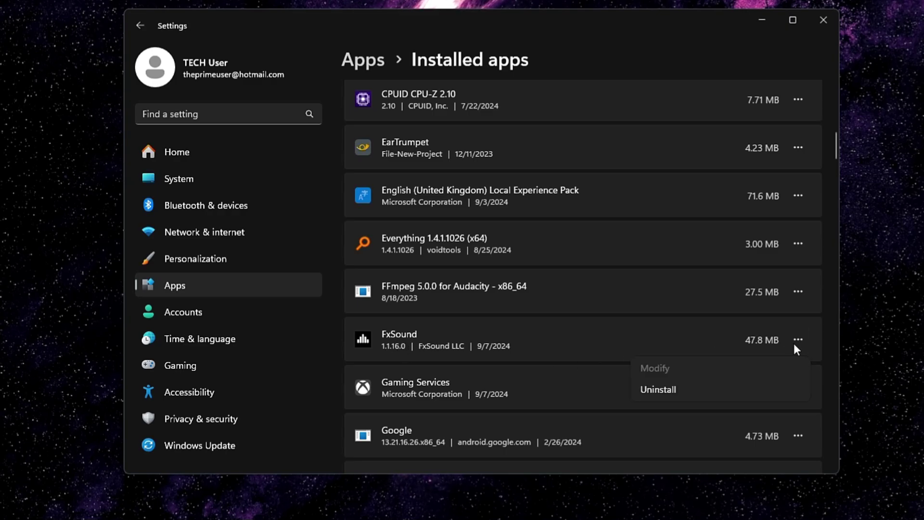
pyautogui.click(659, 390)
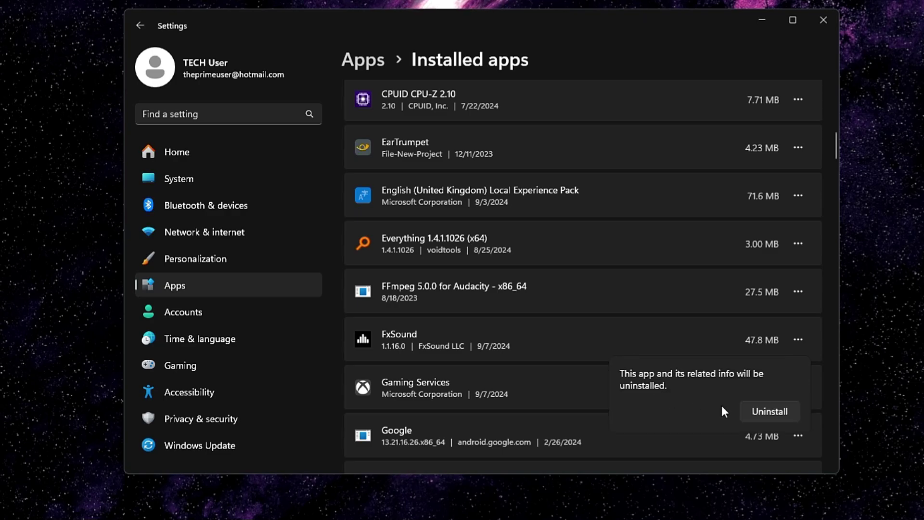
pyautogui.click(756, 411)
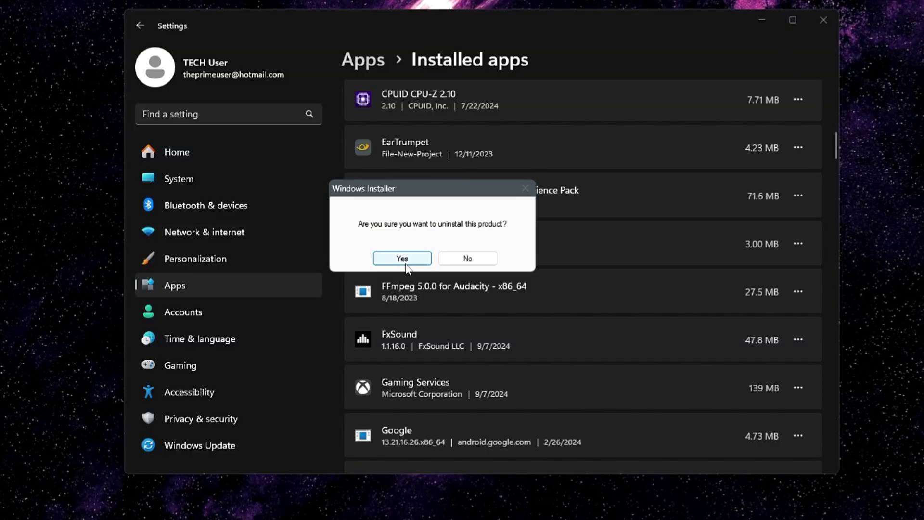
pyautogui.click(403, 256)
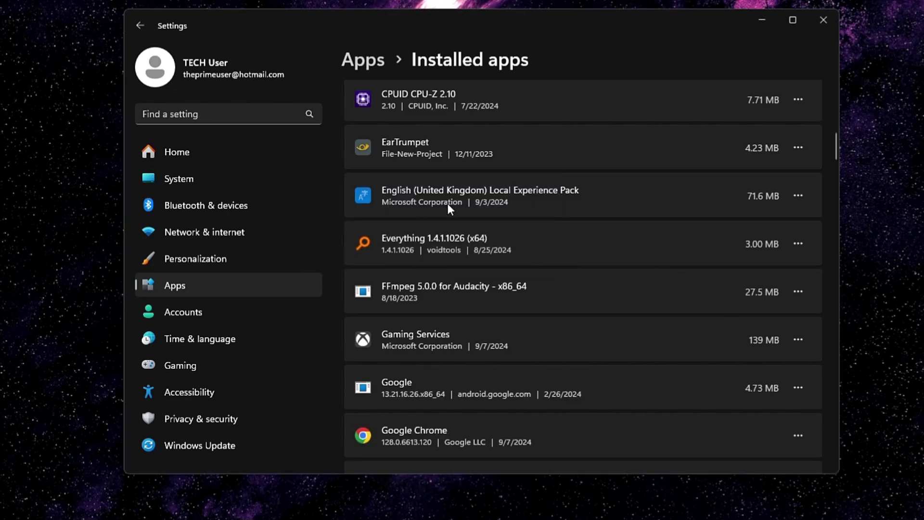
pyautogui.click(824, 22)
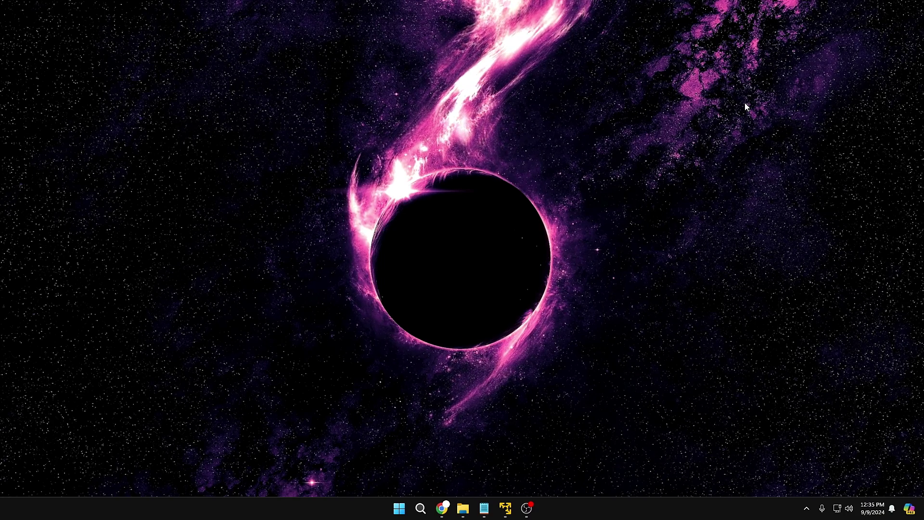
# Search Windows for 'registry' and launch Registry Editor
pyautogui.click(427, 507)
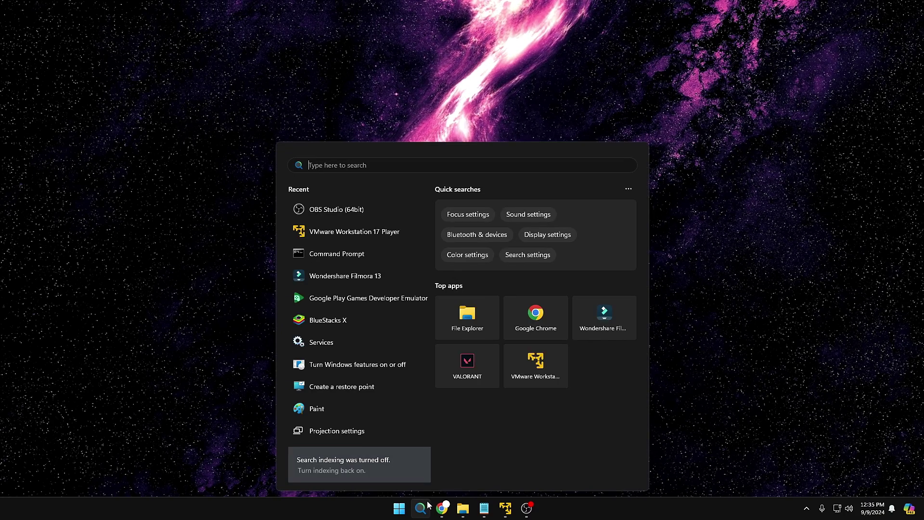
pyautogui.write('registry')
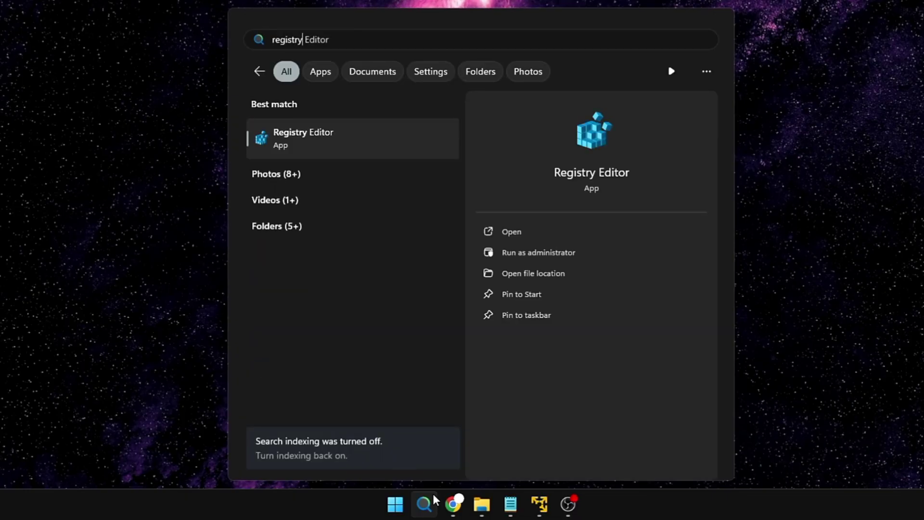
pyautogui.click(322, 145)
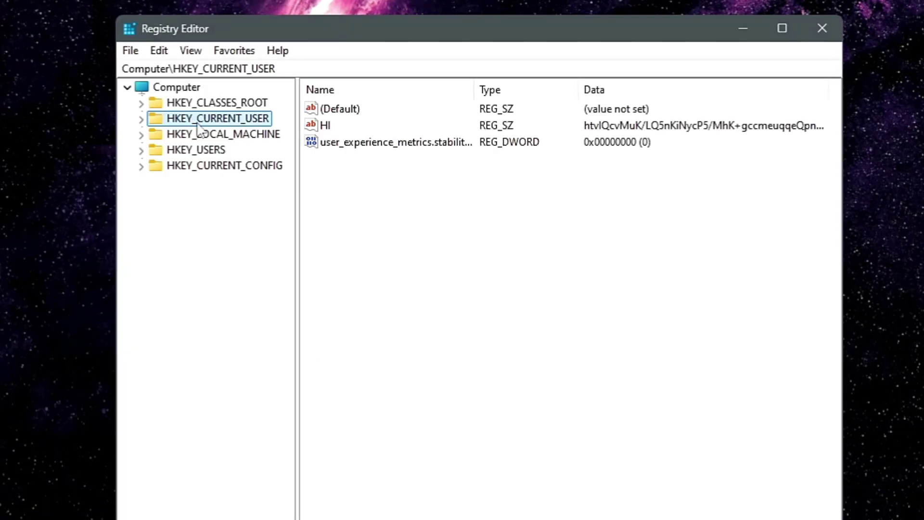
# Expand HKEY_LOCAL_MACHINE and its SOFTWARE key
pyautogui.doubleClick(212, 139)
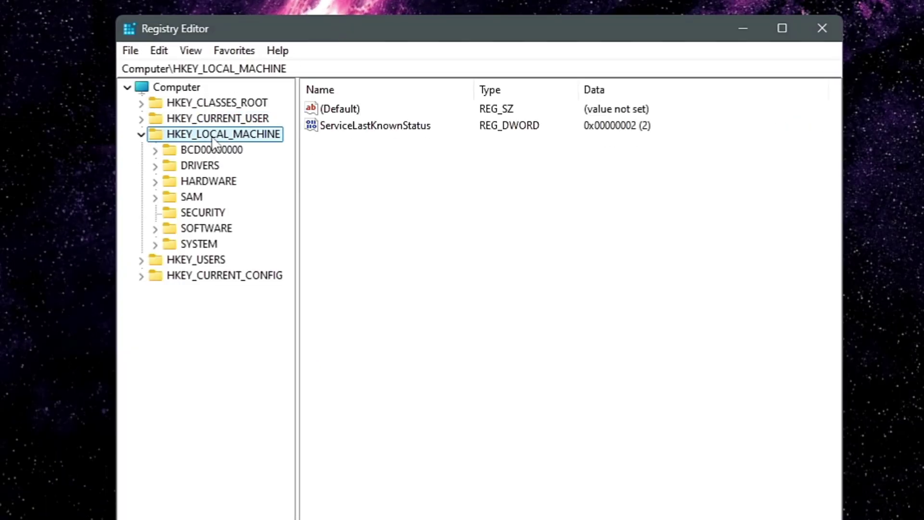
pyautogui.click(208, 230)
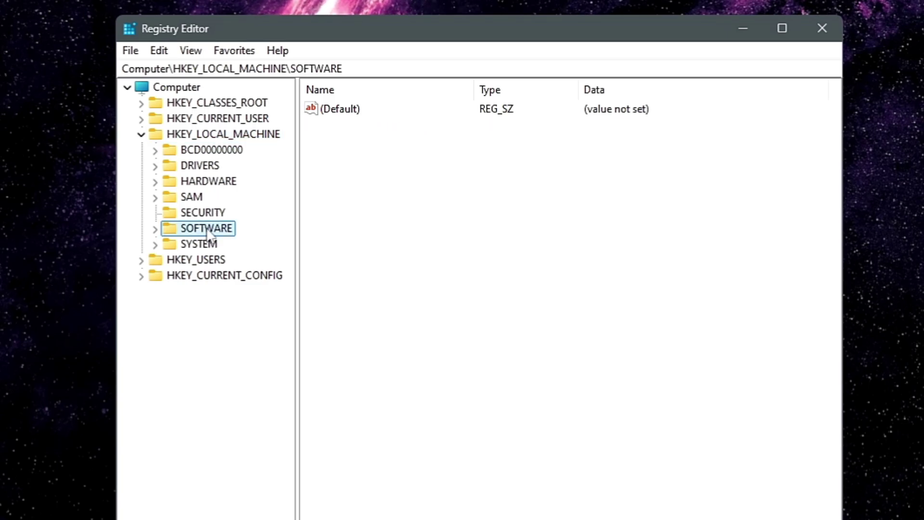
pyautogui.doubleClick(208, 229)
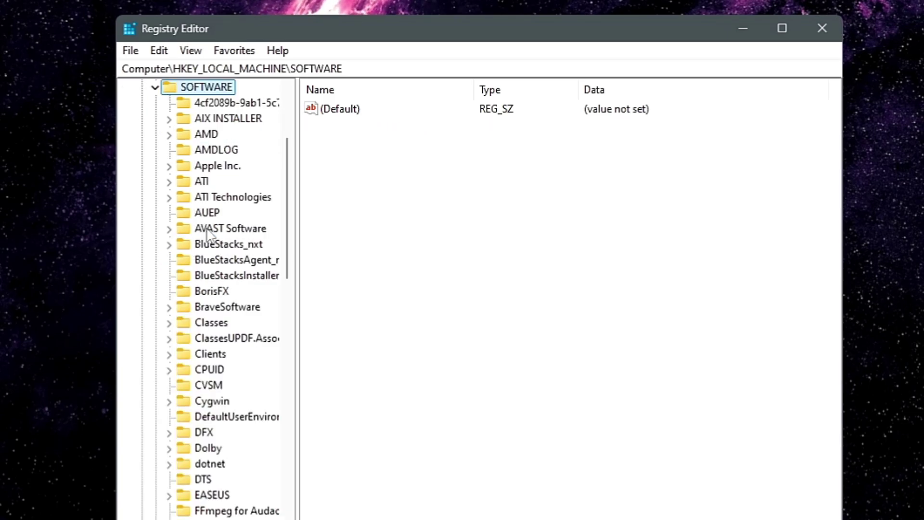
# Browse the SOFTWARE vendor keys from AIX INSTALLER, AMD and AMDLOG down to BlueStacks
pyautogui.click(208, 121)
pyautogui.click(206, 135)
pyautogui.click(210, 151)
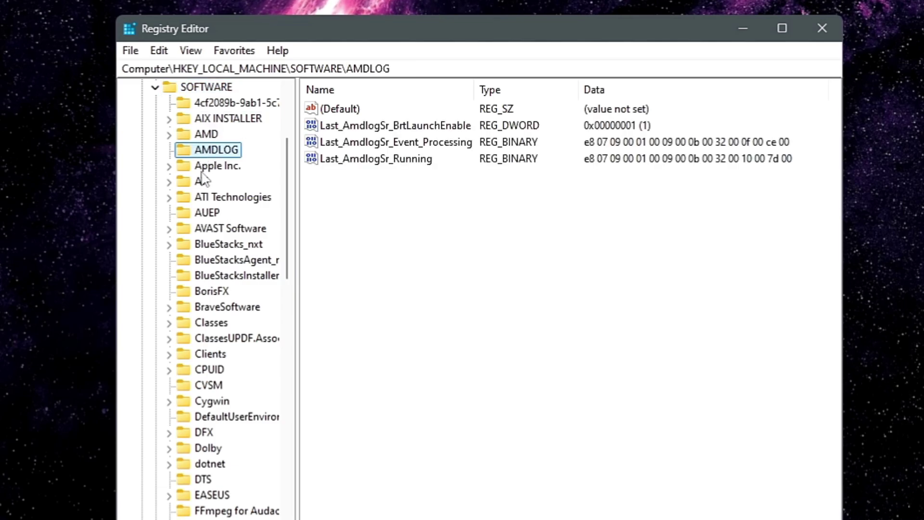
pyautogui.press('Down')
pyautogui.press('Down')
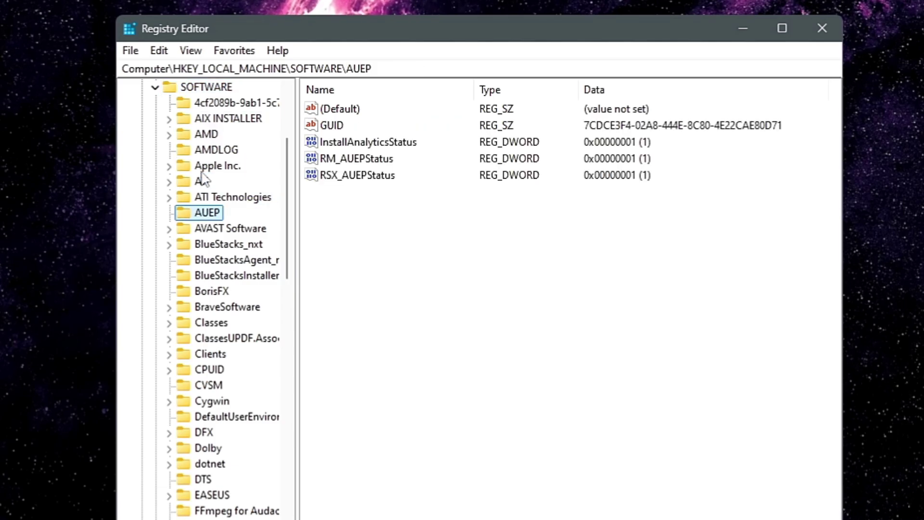
pyautogui.press('Down')
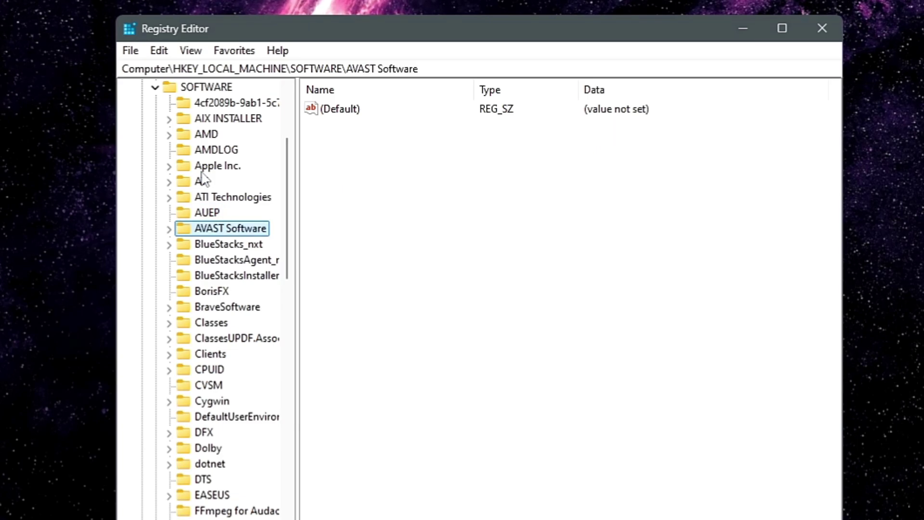
pyautogui.press('Down')
pyautogui.press('Down')
pyautogui.press('Down')
# View BlueStacks_nxt's install and data paths, then bring up the EASEUS key's context menu
pyautogui.press('Up')
pyautogui.press('Up')
pyautogui.scroll(2, 225, 257)
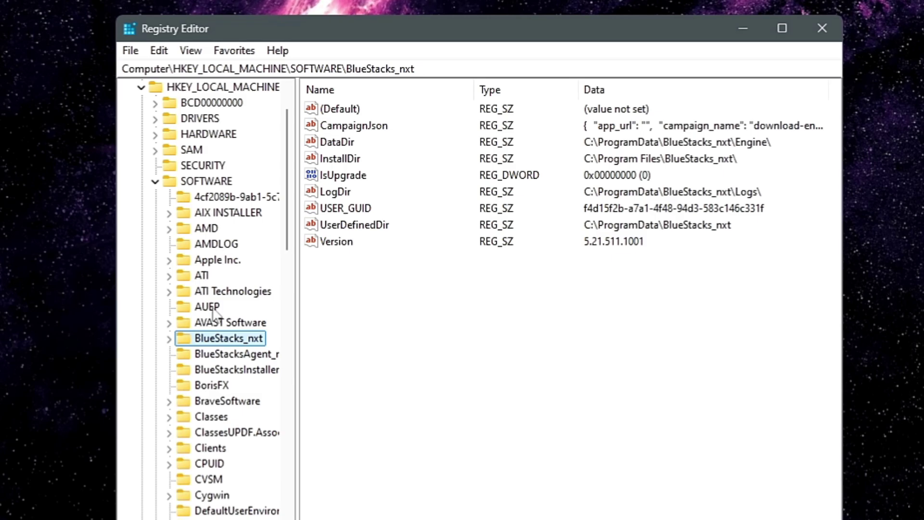
pyautogui.scroll(-2, 214, 316)
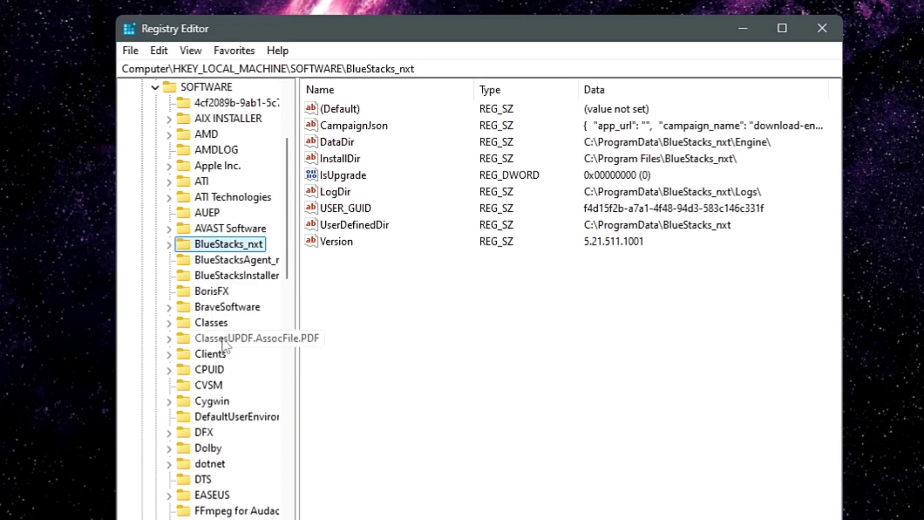
pyautogui.scroll(-1, 223, 352)
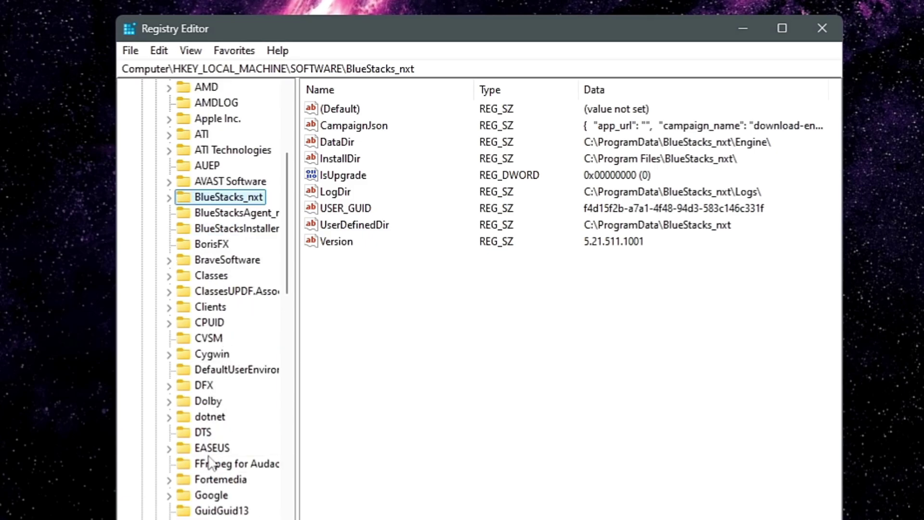
pyautogui.rightClick(209, 449)
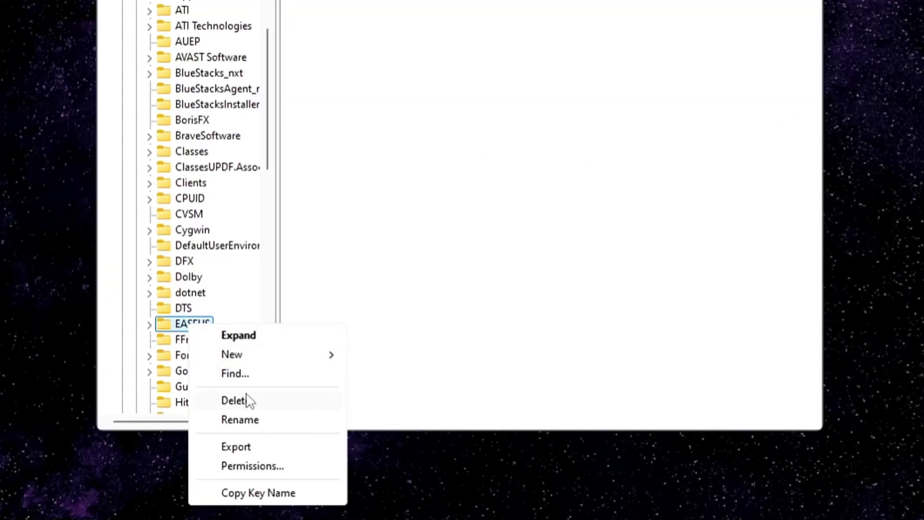
# Dismiss the EASEUS menu without deleting it and close Registry Editor
pyautogui.click(357, 264)
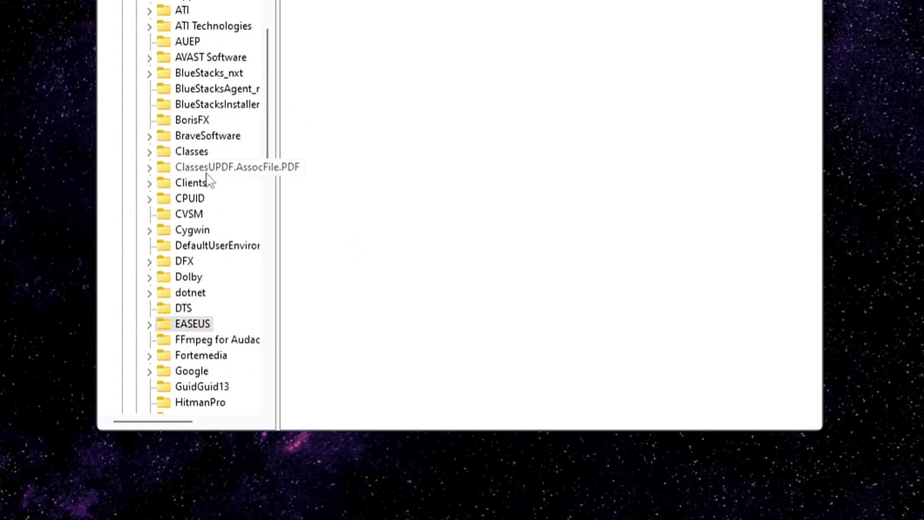
pyautogui.scroll(-1, 198, 212)
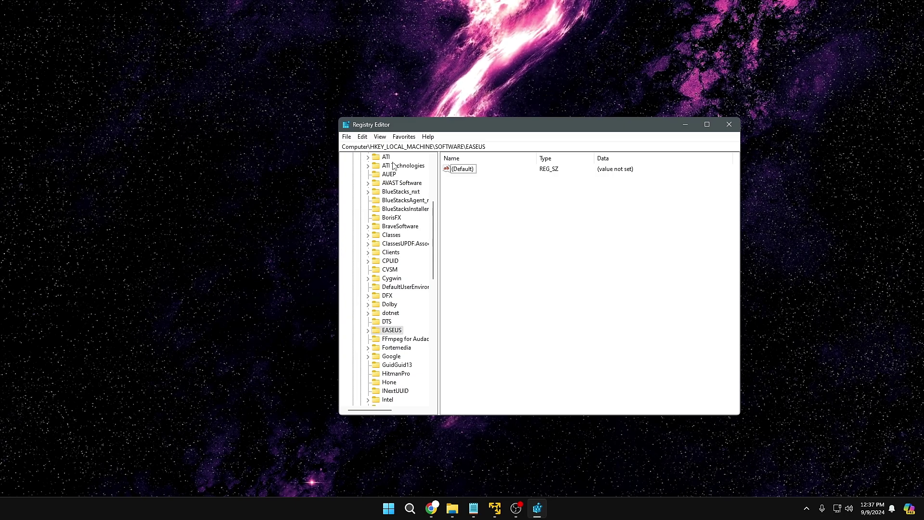
pyautogui.click(729, 124)
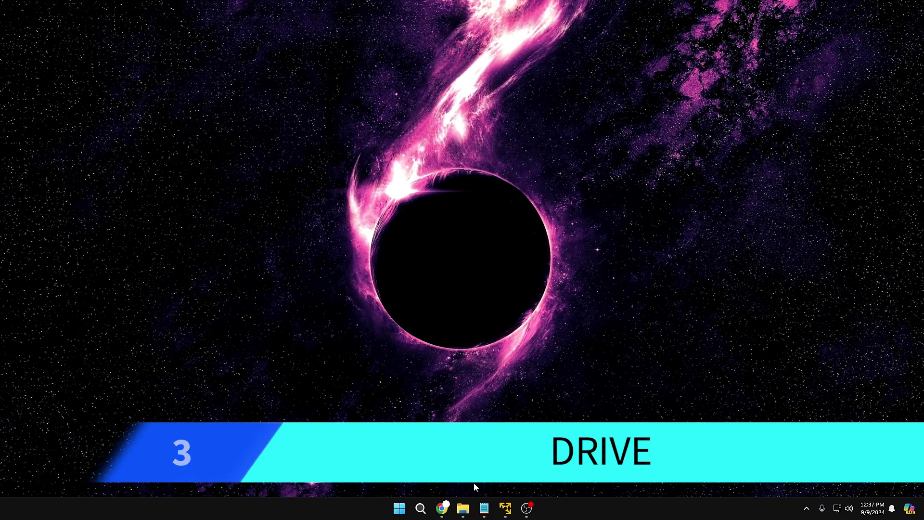
# Open File Explorer and select the leftover FxSound folder in C:\Program Files
pyautogui.click(463, 508)
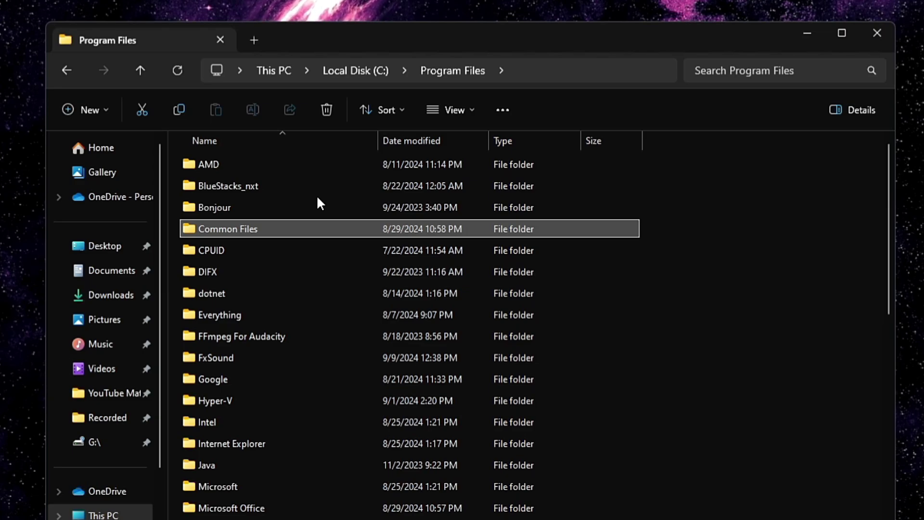
pyautogui.click(204, 359)
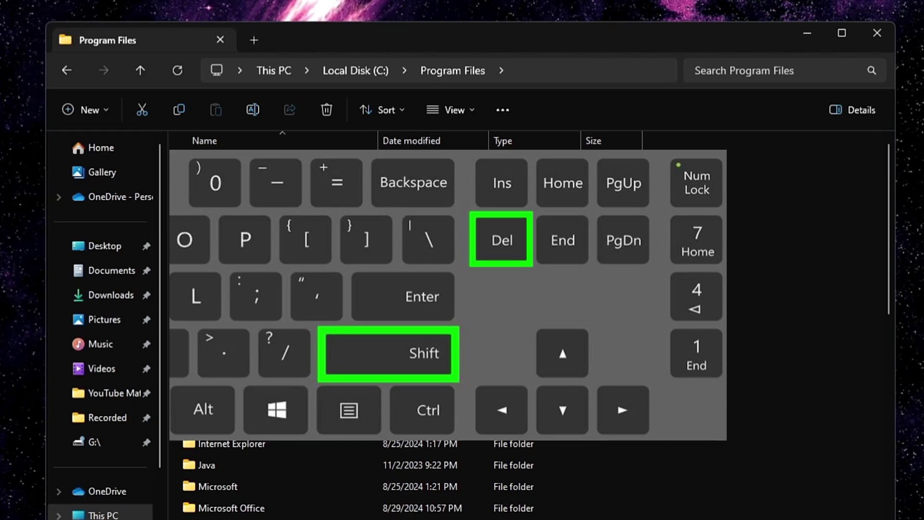
# Permanently delete the FxSound folder with Shift+Delete, granting administrator permission
pyautogui.hotkey('shift', 'Delete')
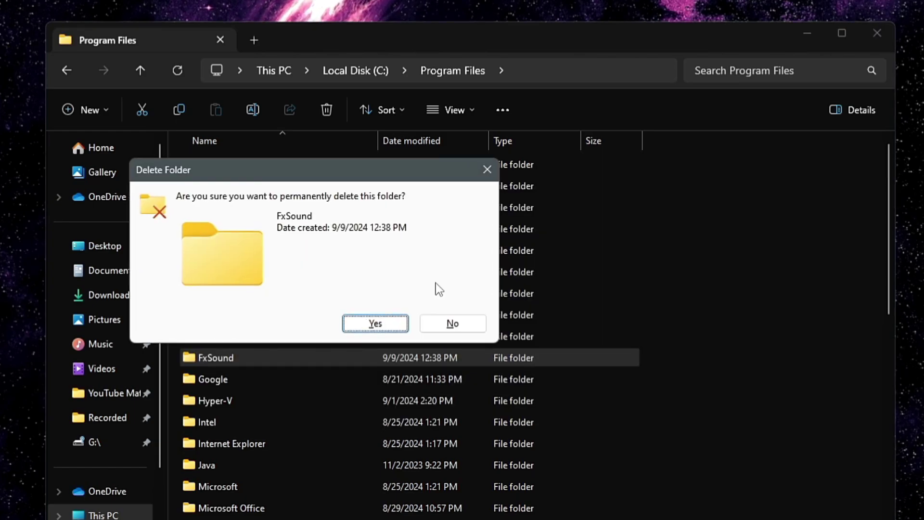
pyautogui.click(395, 322)
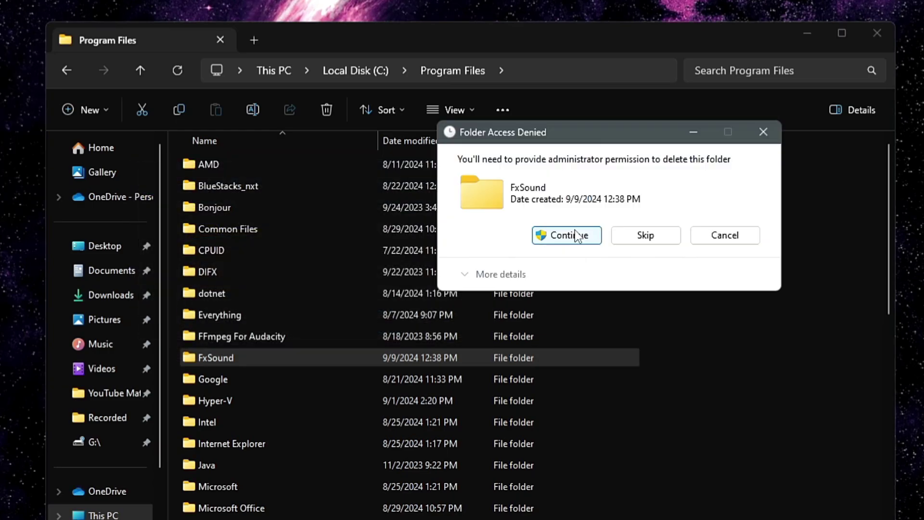
pyautogui.click(577, 237)
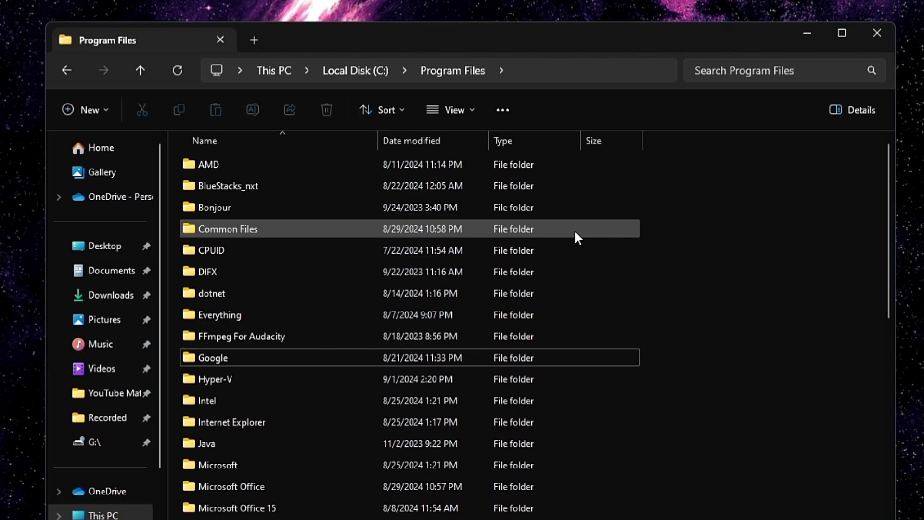
pyautogui.press('Up')
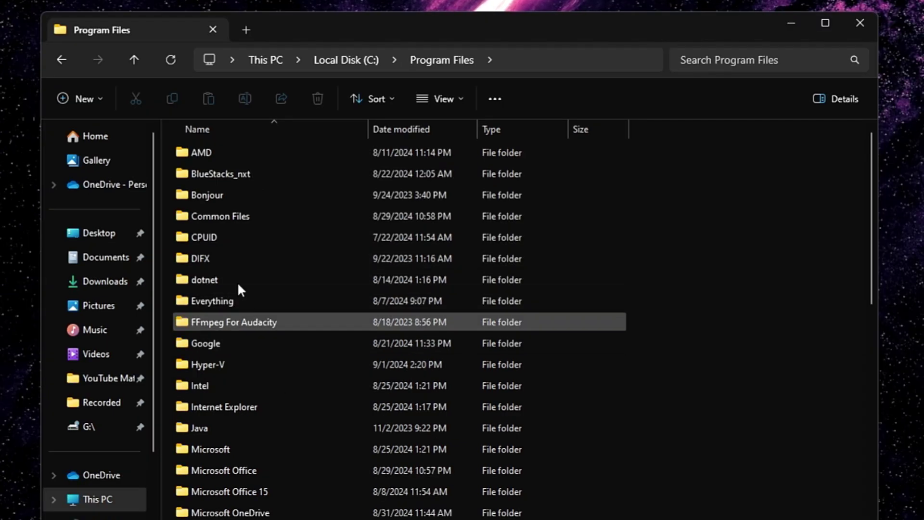
# Check Program Files (x86) on Local Disk (C:) for FxSound leftovers, then close File Explorer
pyautogui.click(65, 68)
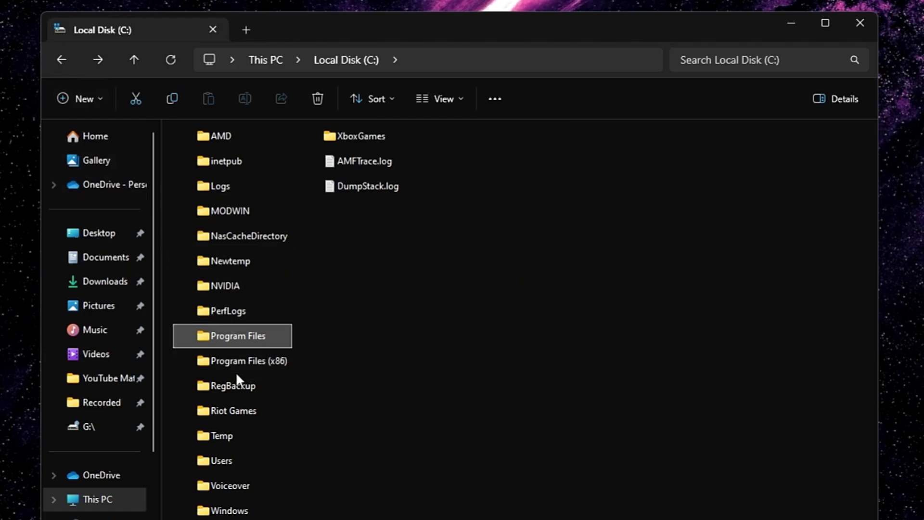
pyautogui.click(272, 367)
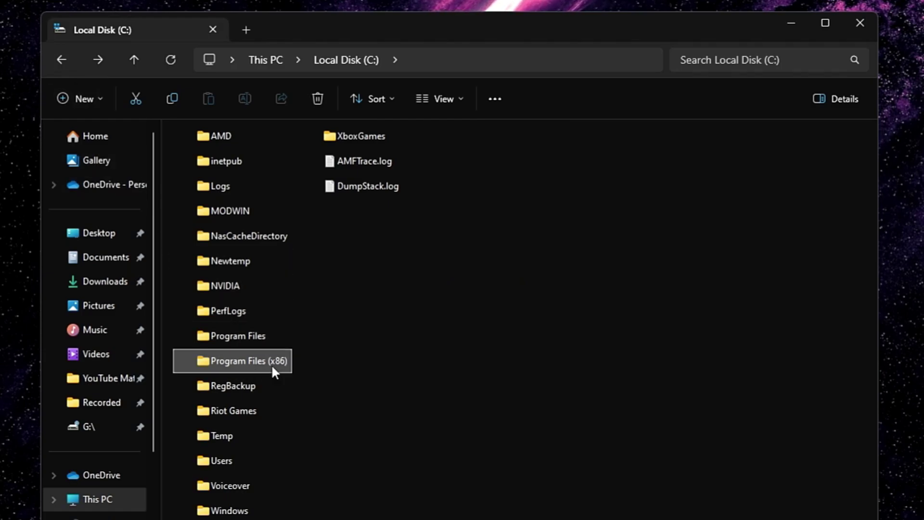
pyautogui.doubleClick(272, 366)
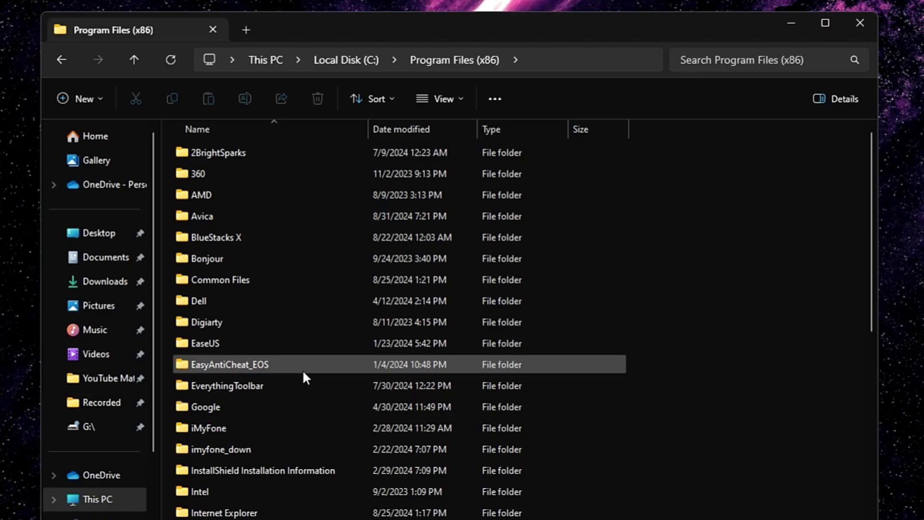
pyautogui.scroll(-2, 304, 373)
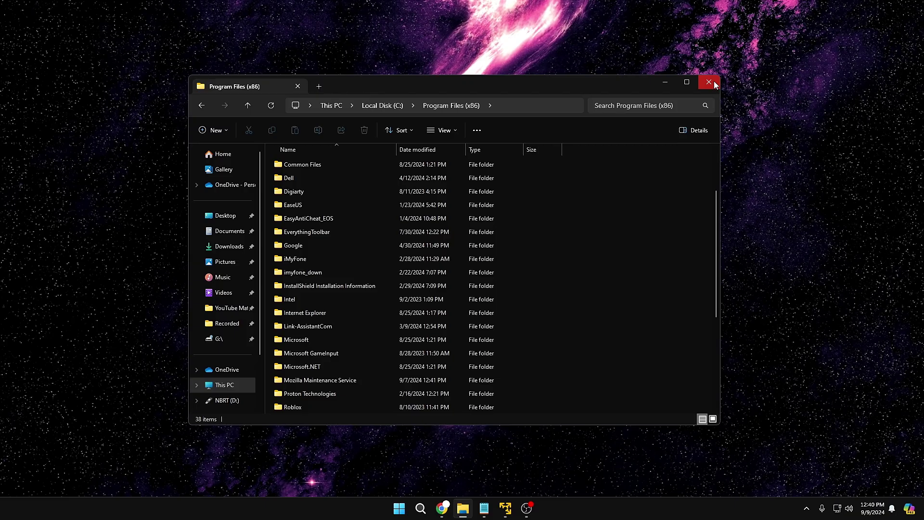
pyautogui.click(860, 22)
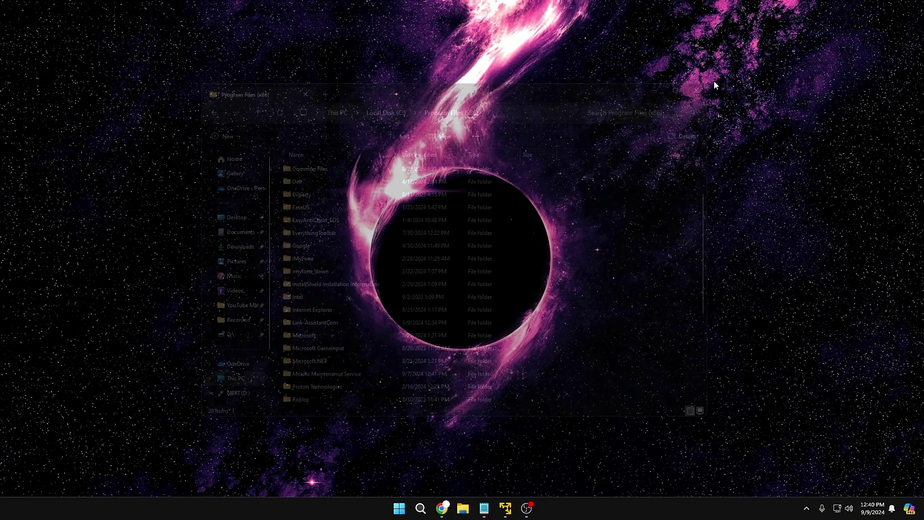
# Open the AppData Roaming folder by running %appdata% from the Run box
pyautogui.rightClick(399, 510)
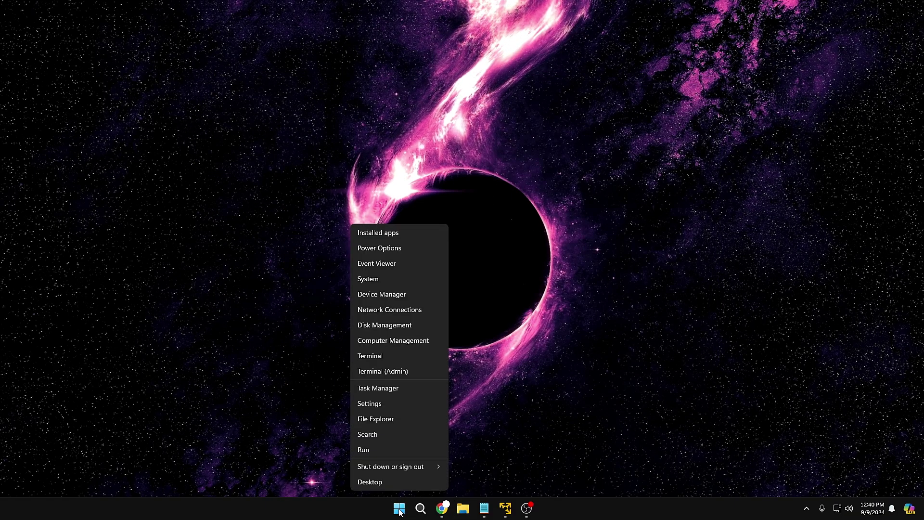
pyautogui.click(392, 452)
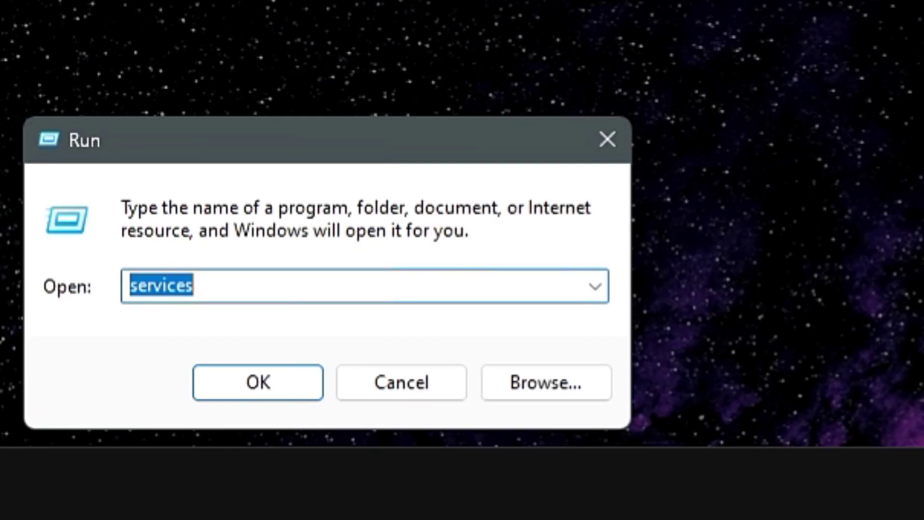
pyautogui.write('%')
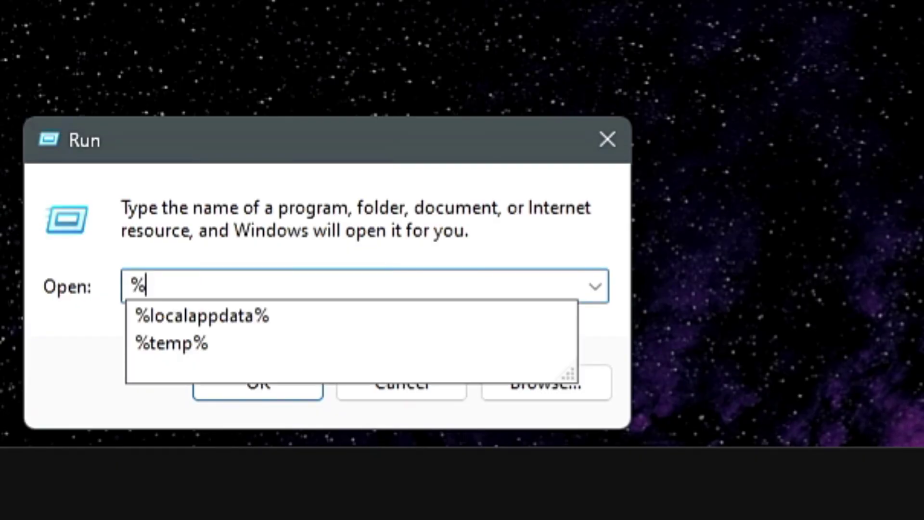
pyautogui.write('appdata%')
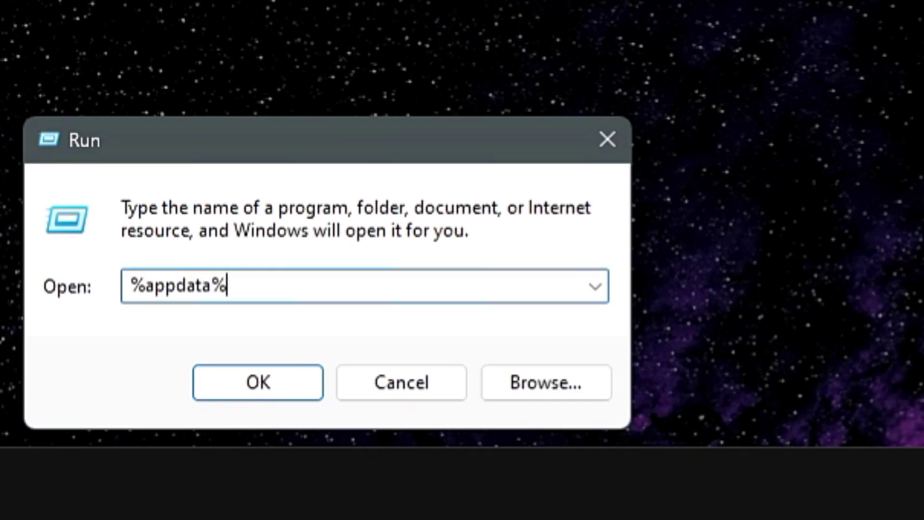
pyautogui.press('Return')
pyautogui.click(273, 156)
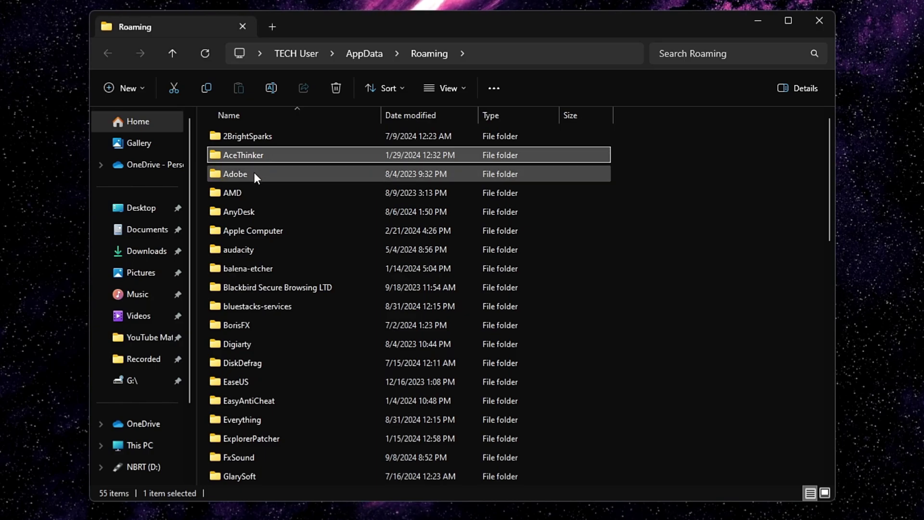
# Permanently delete the FxSound folder from AppData\Roaming, leaving 54 items, and close File Explorer
pyautogui.press('f')
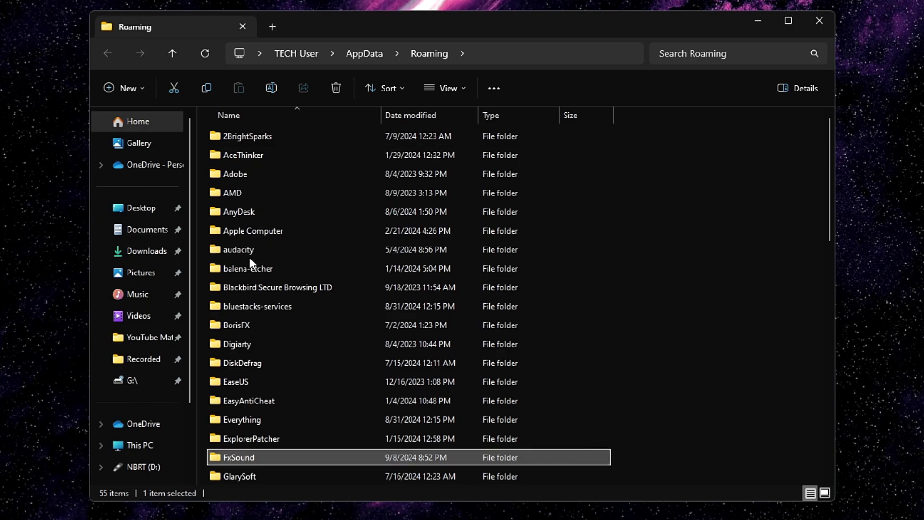
pyautogui.scroll(-3, 249, 260)
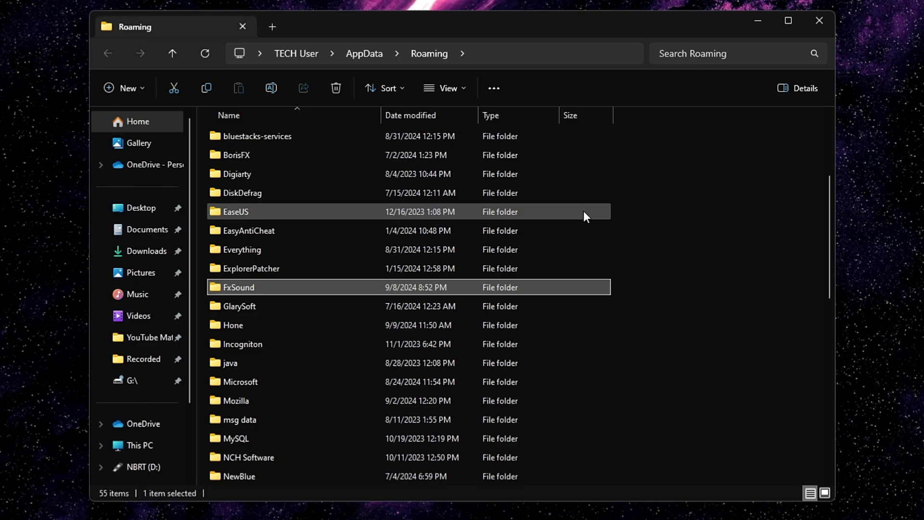
pyautogui.hotkey('shift', 'Delete')
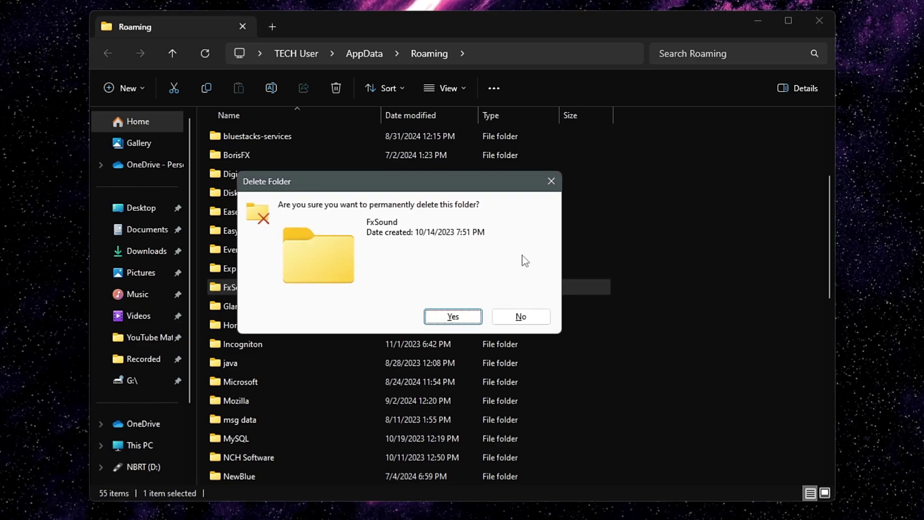
pyautogui.click(444, 315)
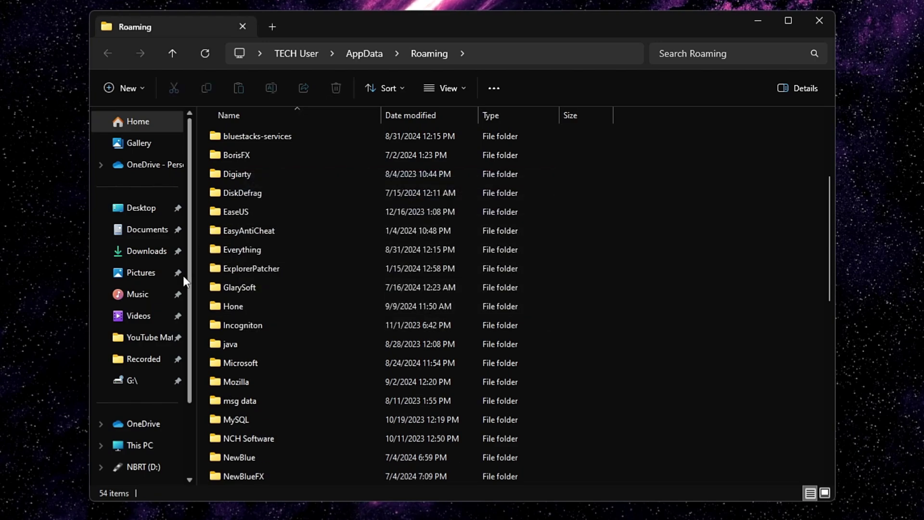
pyautogui.moveTo(264, 324)
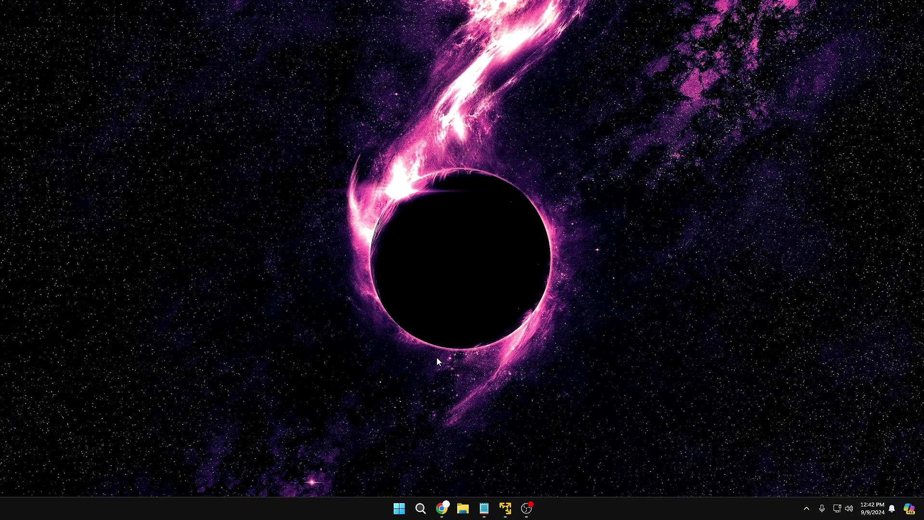
# Run %localappdata% from the Run box to open the AppData\Local folder
pyautogui.rightClick(403, 507)
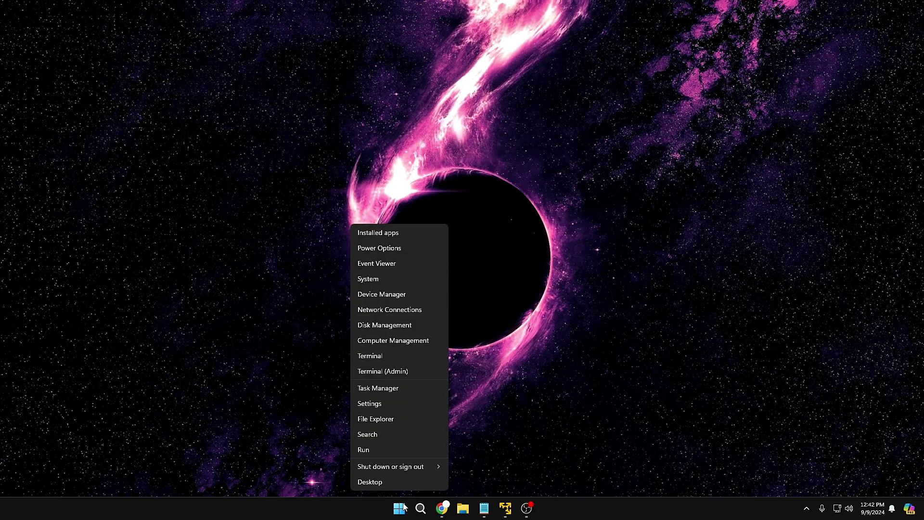
pyautogui.click(388, 449)
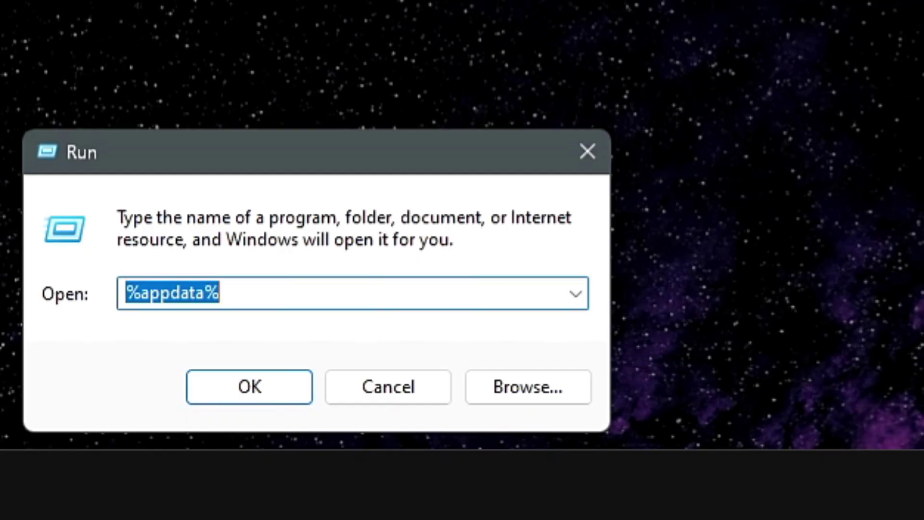
pyautogui.write('%appdata')
pyautogui.press('Left')
pyautogui.press('Left')
pyautogui.press('Left')
pyautogui.press('Left')
pyautogui.press('Left')
pyautogui.press('Left')
pyautogui.press('Left')
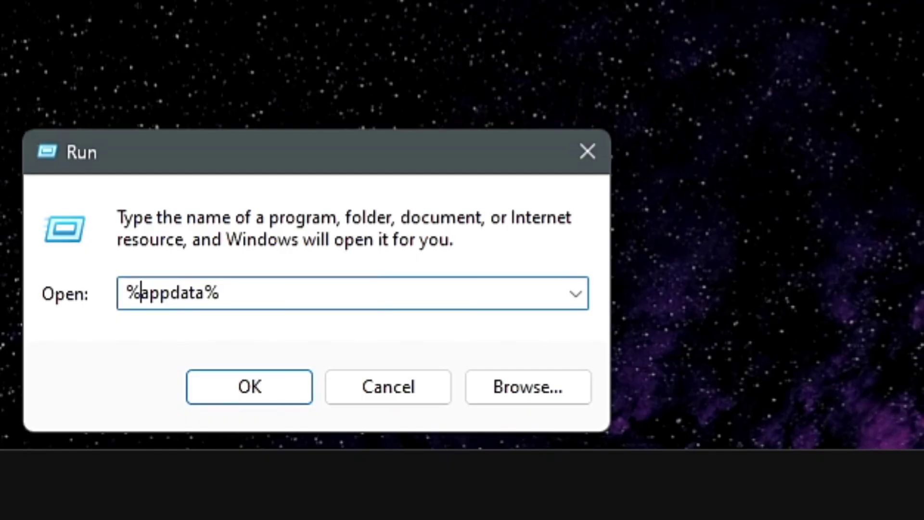
pyautogui.write('cal')
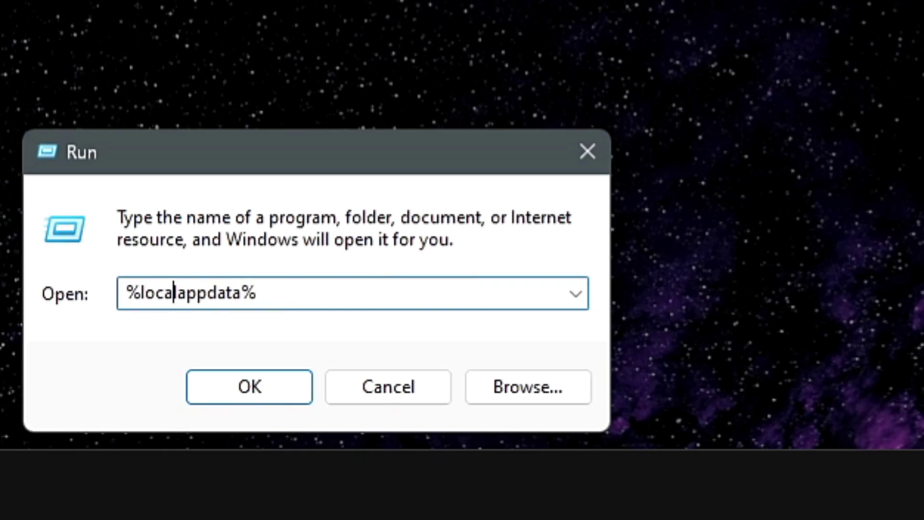
pyautogui.press('Left')
pyautogui.press('Left')
pyautogui.press('Left')
pyautogui.press('Left')
pyautogui.press('Left')
pyautogui.press('Right')
pyautogui.press('Right')
pyautogui.press('Right')
pyautogui.press('Right')
pyautogui.press('Return')
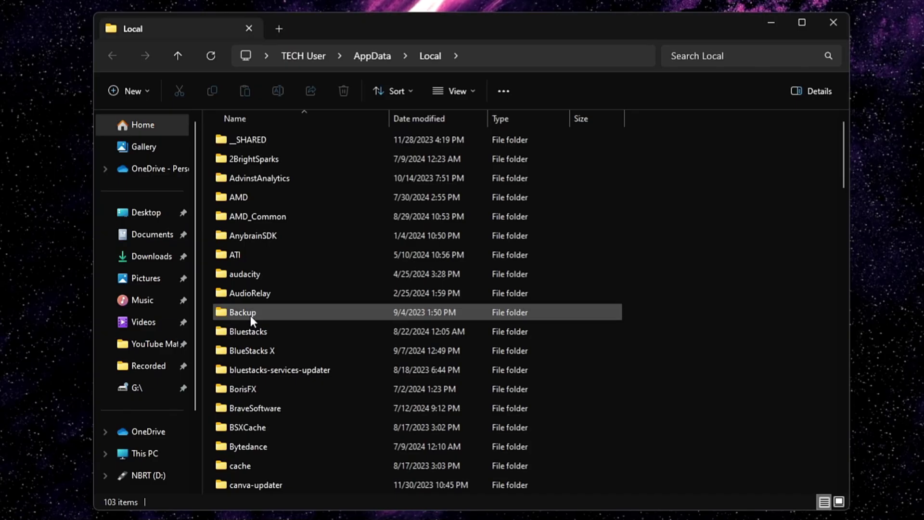
# Jump to the F folders in AppData\Local to look for an FxSound folder
pyautogui.press('f')
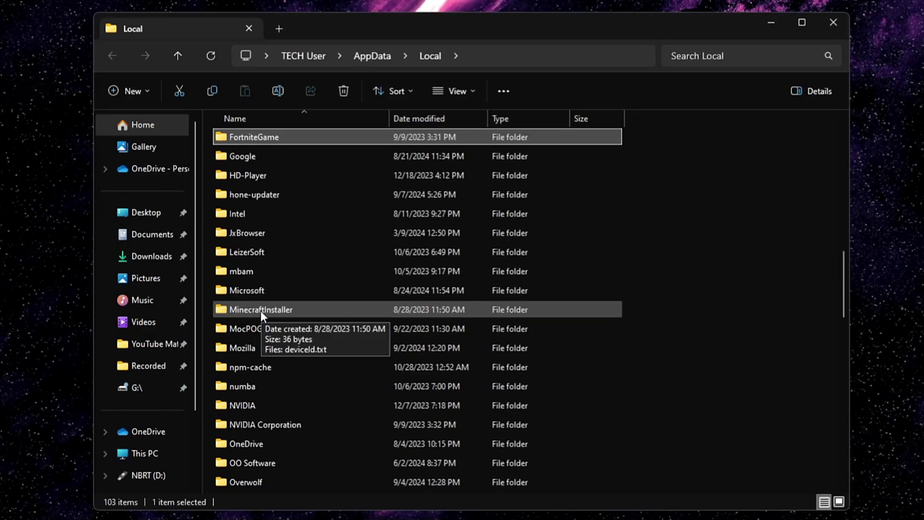